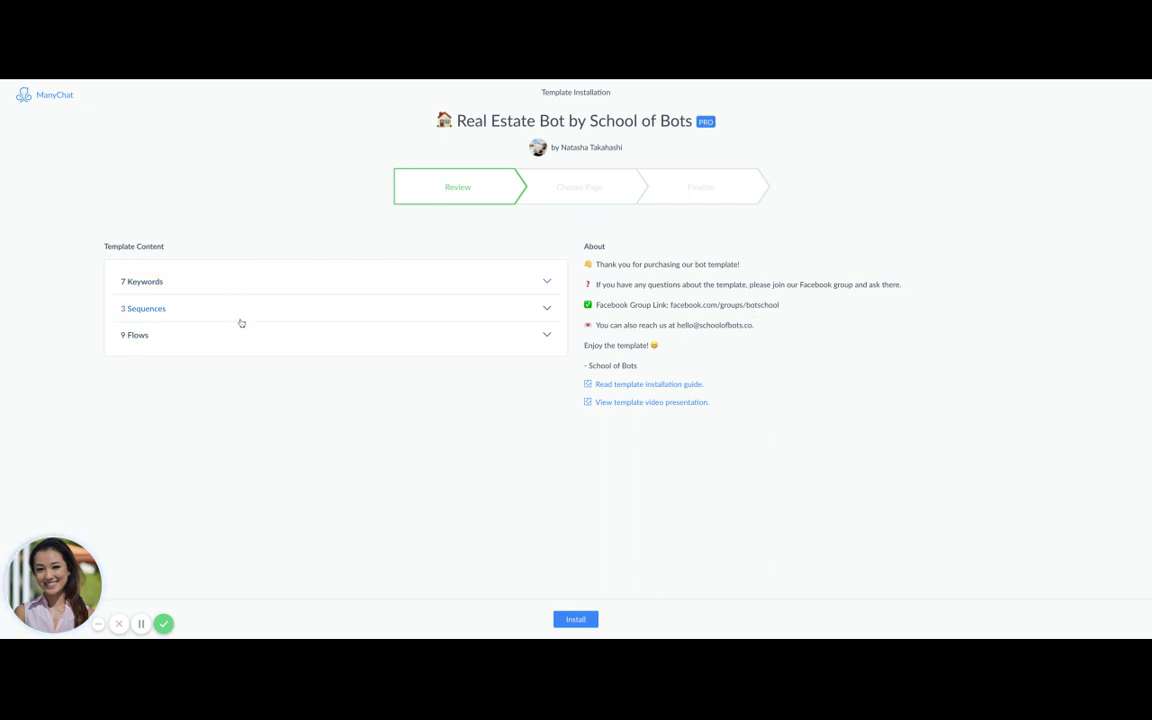
- Review the keywords, sequences and flows included in the Real Estate Bot template
click(265, 284)
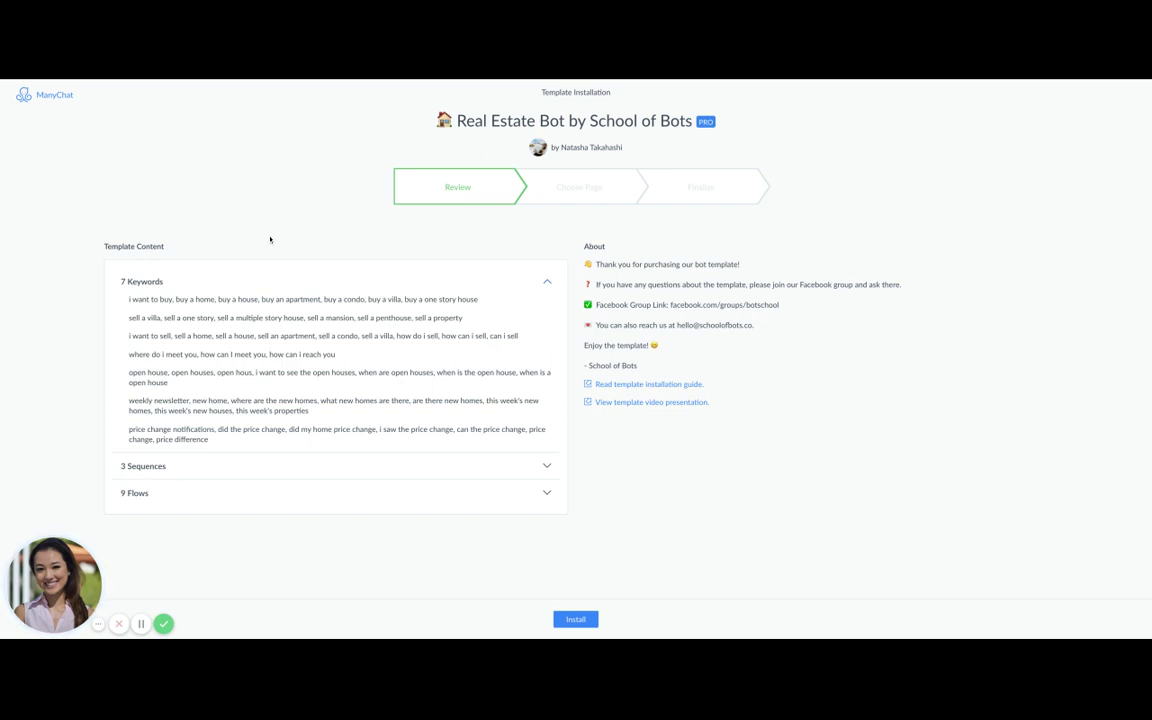
click(237, 287)
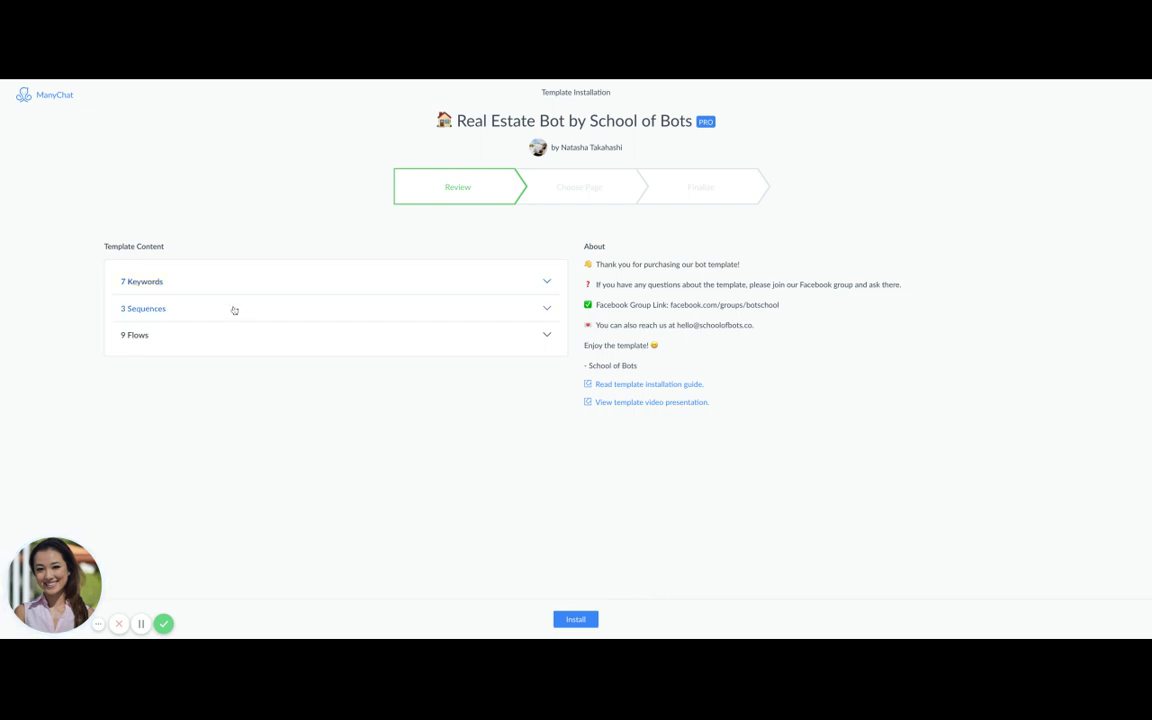
click(170, 312)
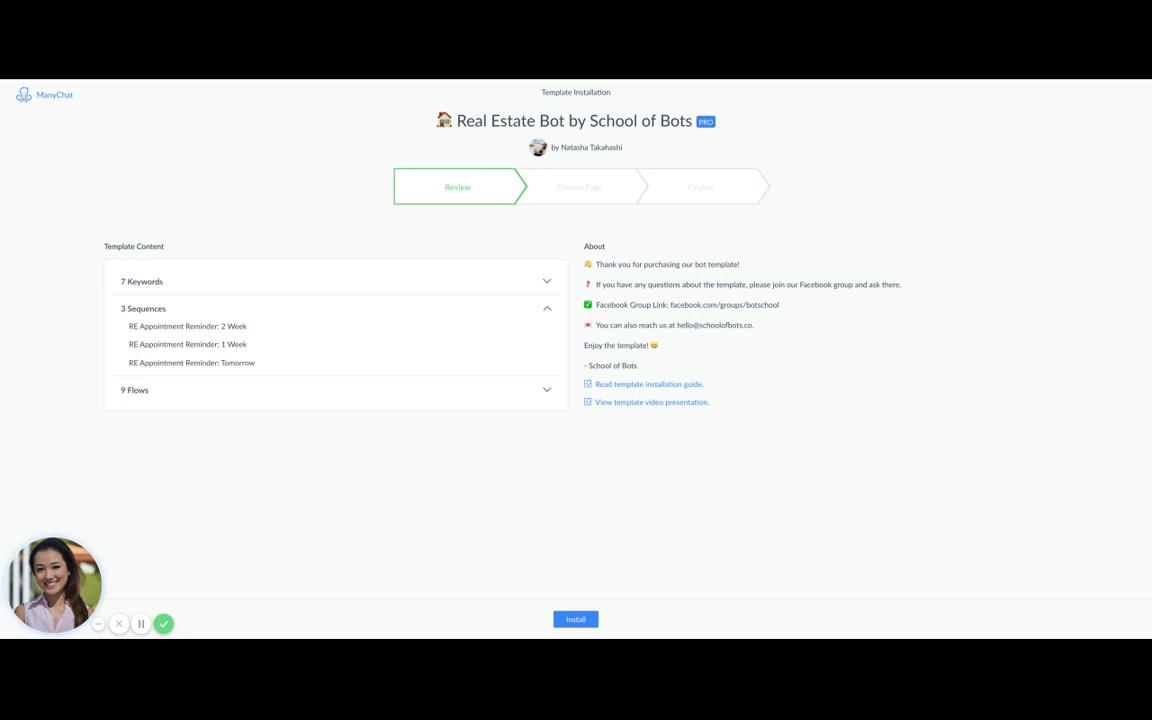
click(139, 308)
click(152, 346)
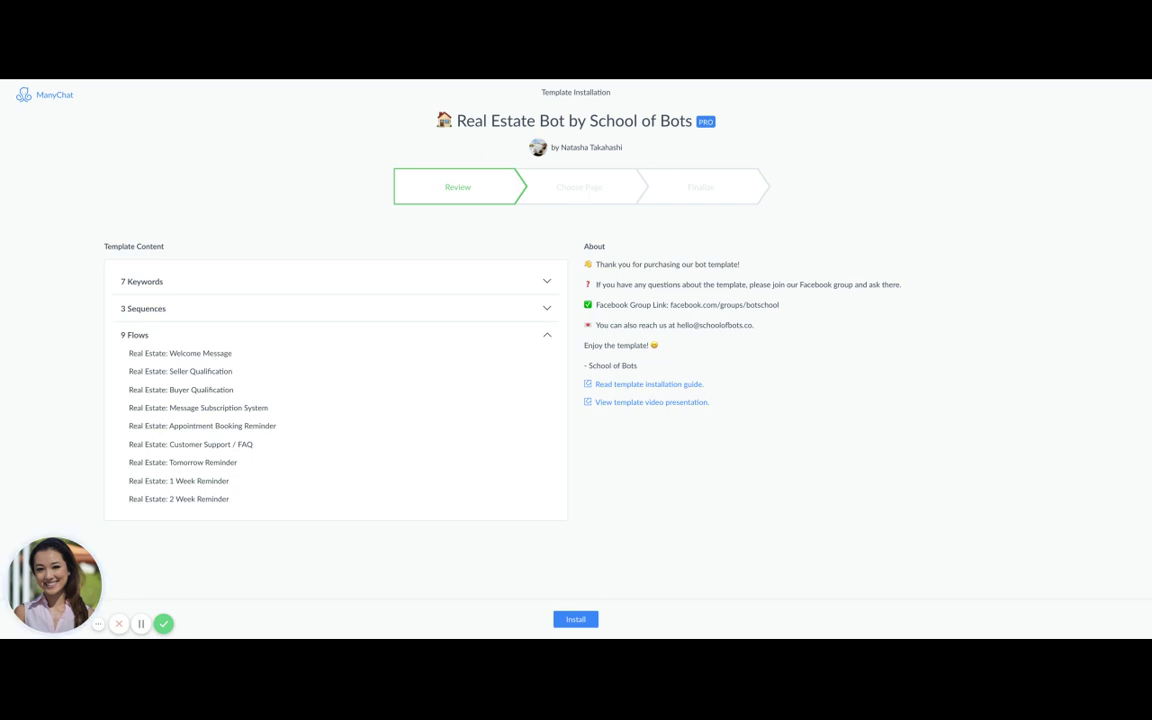
click(144, 335)
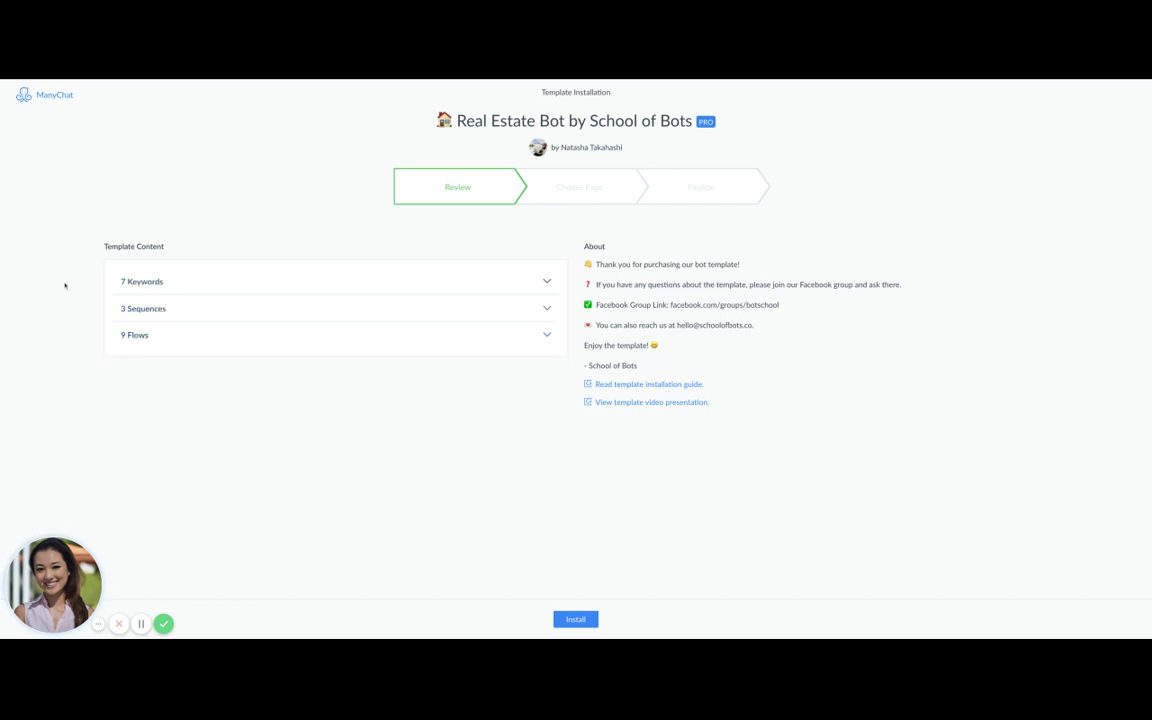
- Choose Ineffable Marketing as the page for the template installation and open the settings for merging custom user fields and tags
click(576, 620)
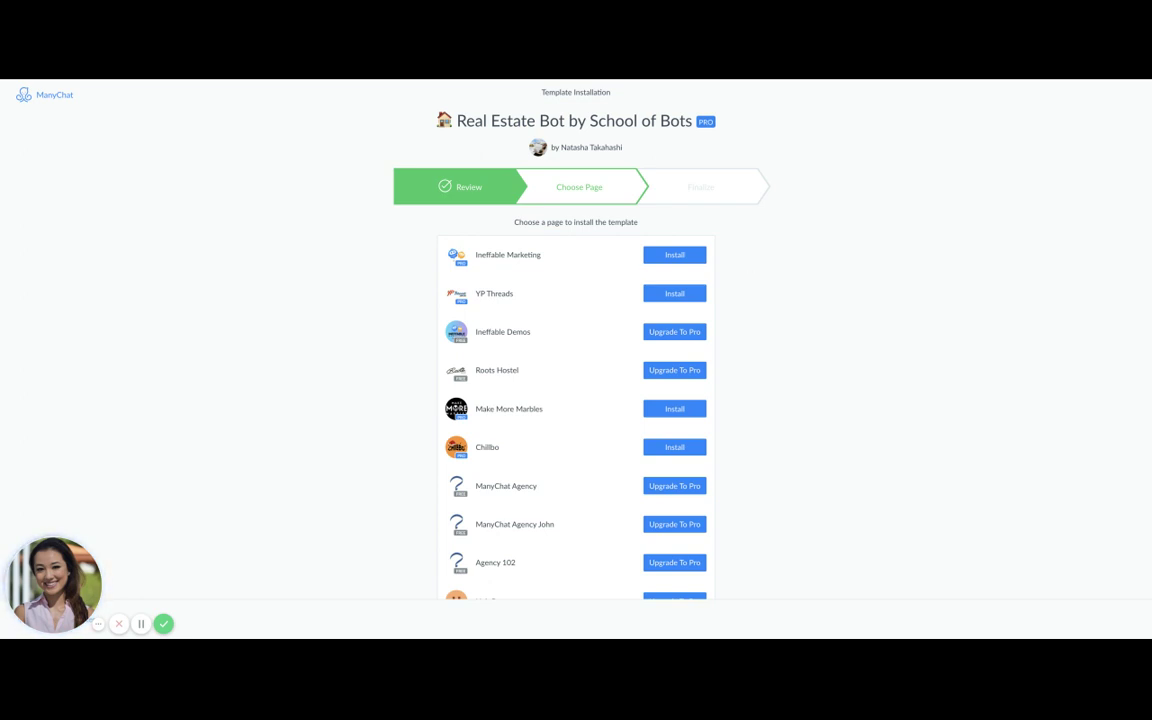
click(689, 257)
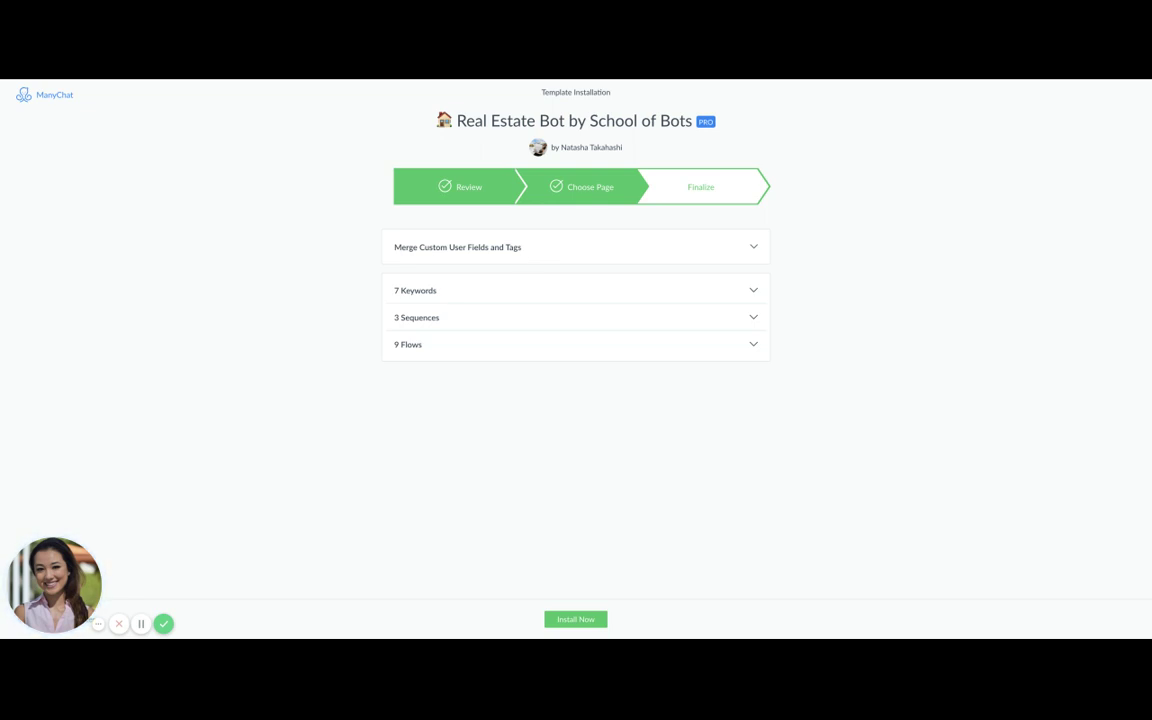
click(512, 248)
scroll(874, 341, down, 1)
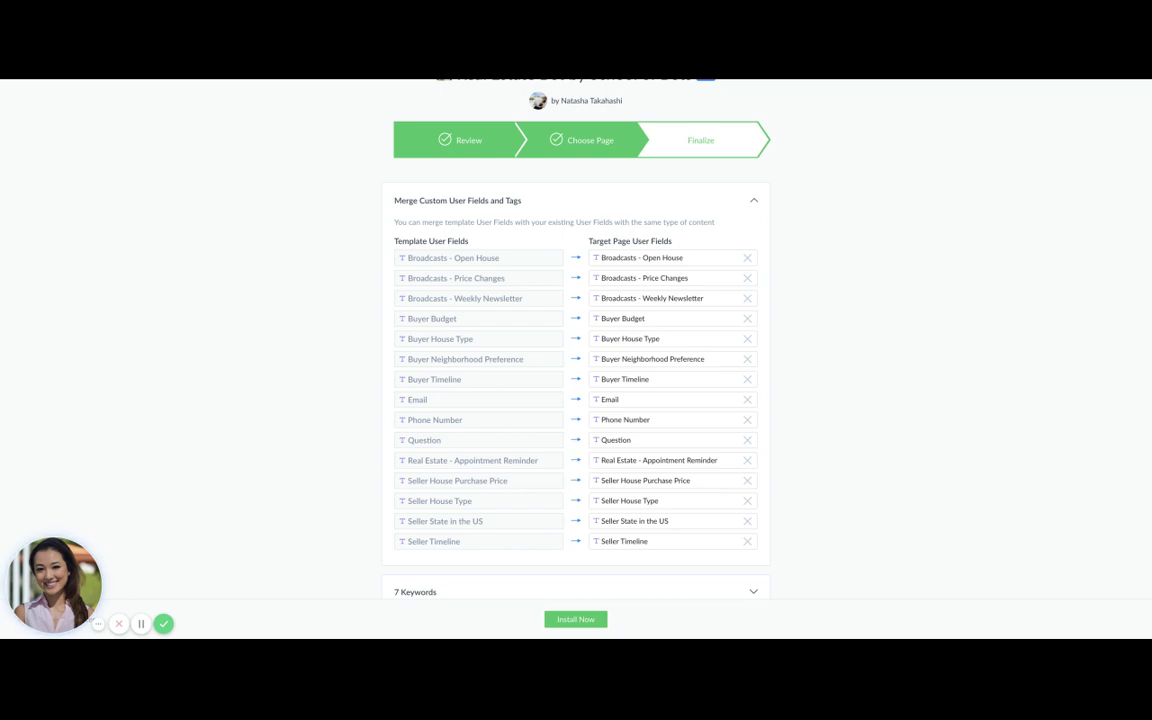
- Clear every target page user field mapping except Email and Phone Number, and install the template
click(747, 257)
click(747, 278)
click(747, 298)
click(747, 318)
click(747, 338)
click(747, 358)
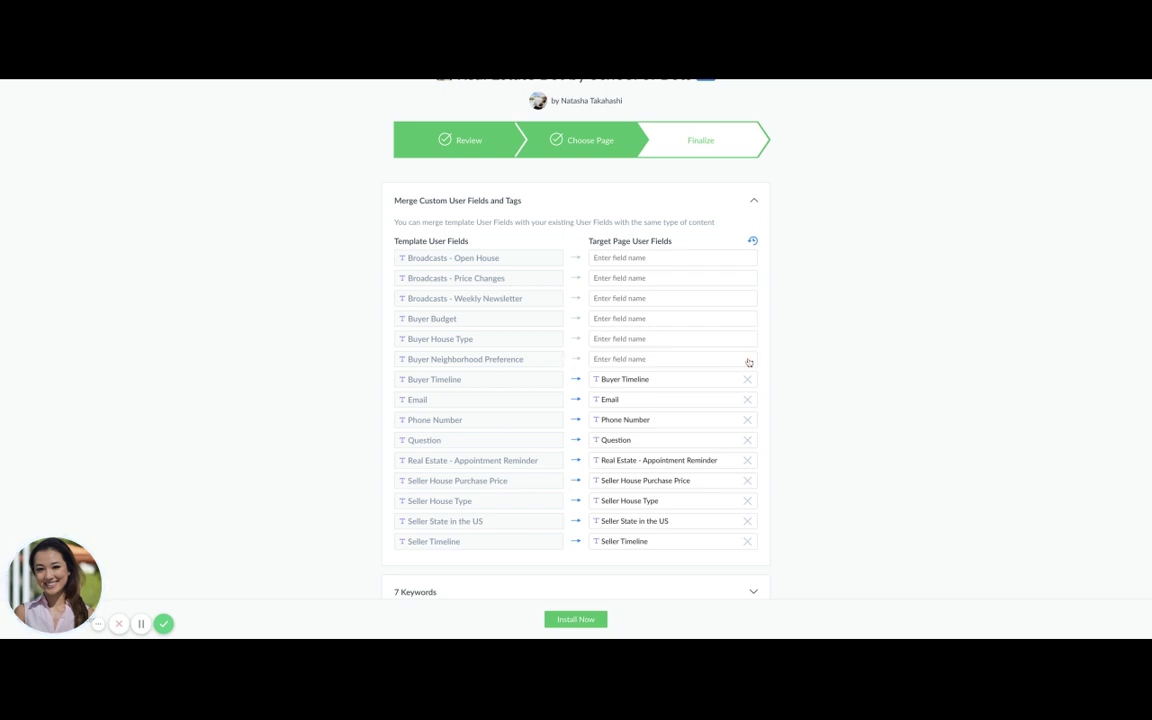
click(747, 379)
click(747, 440)
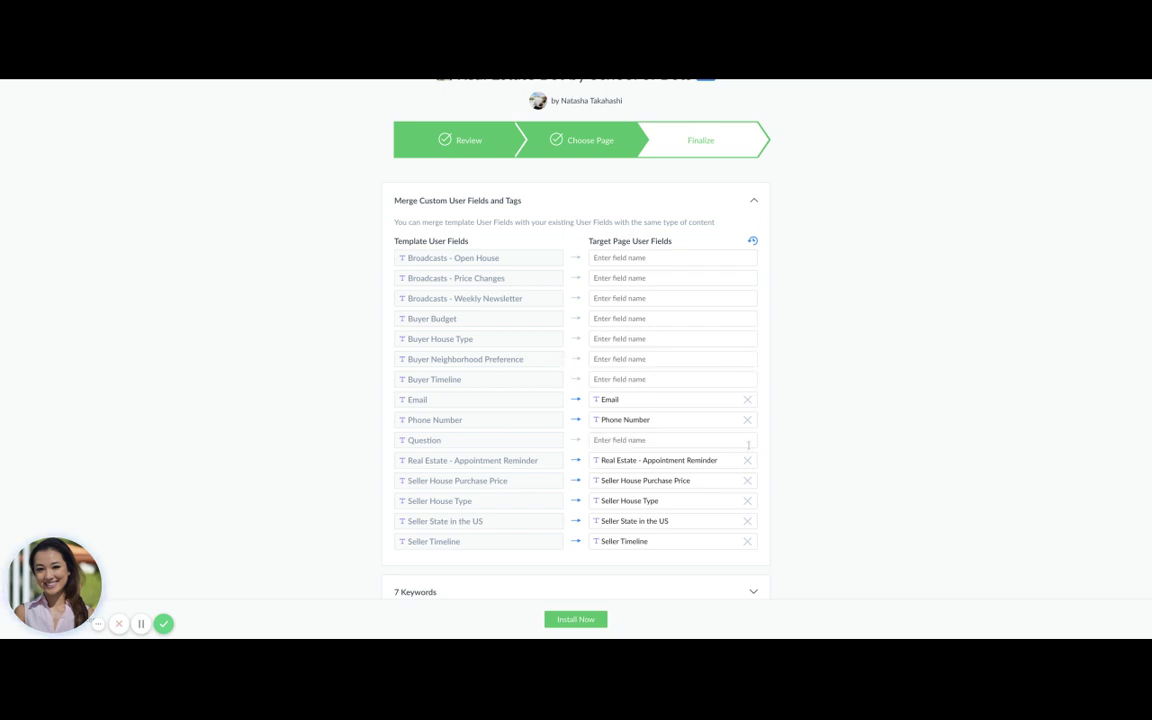
click(747, 460)
click(747, 480)
click(747, 500)
click(747, 521)
click(747, 540)
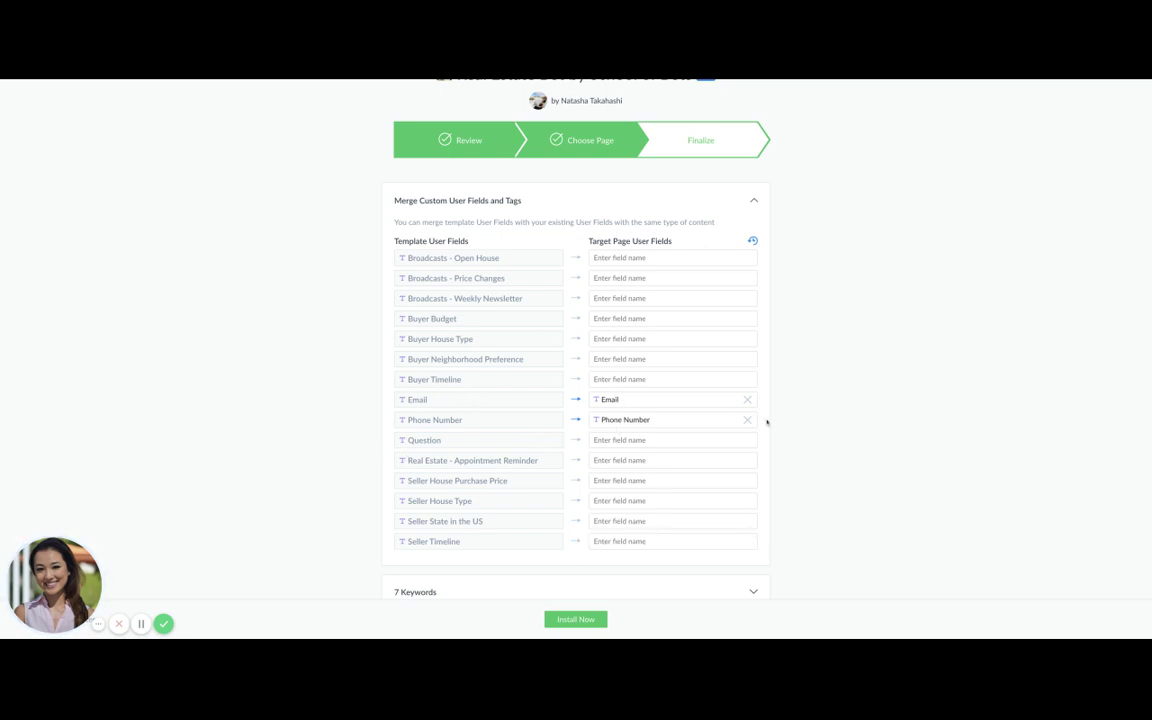
scroll(796, 392, down, 2)
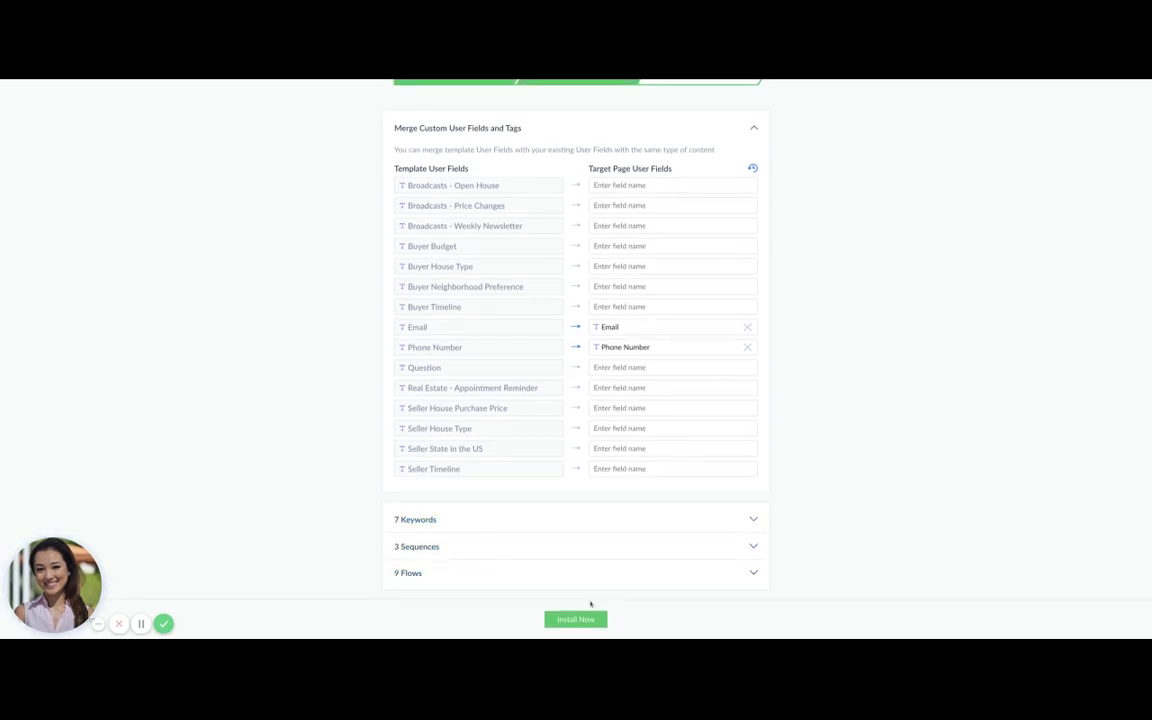
click(585, 619)
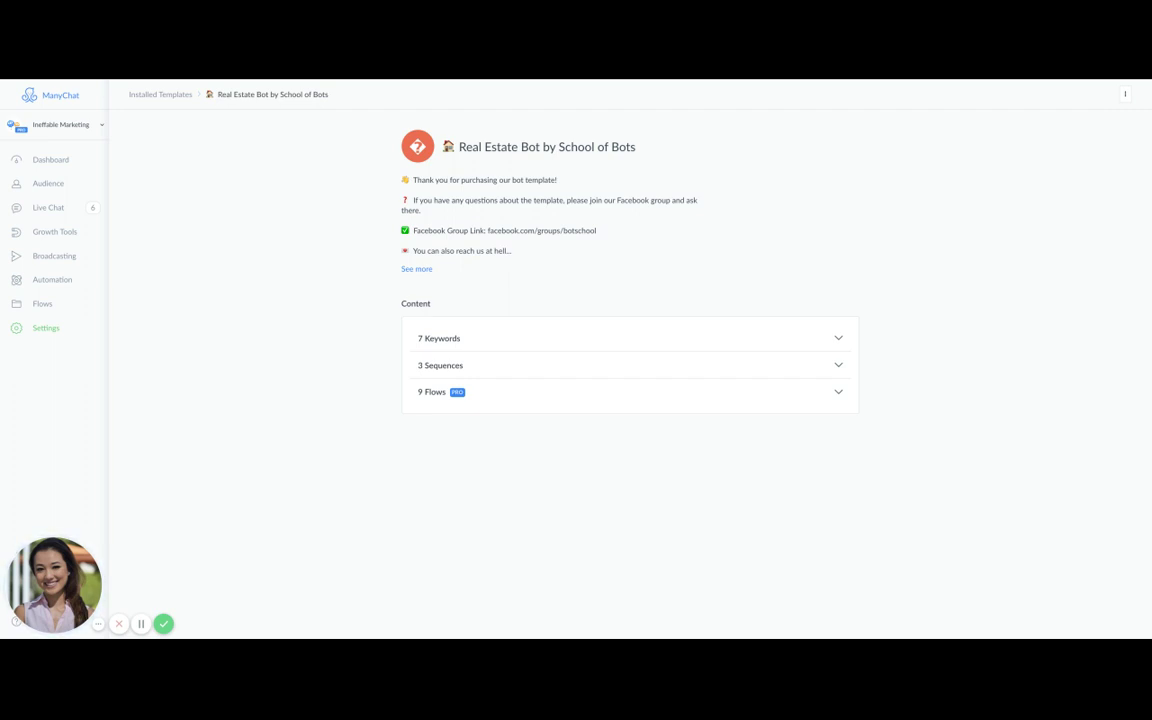
- Open the Real Estate Bot flow folder inside the installed Real Estate Bot by School of Bots folder
click(40, 313)
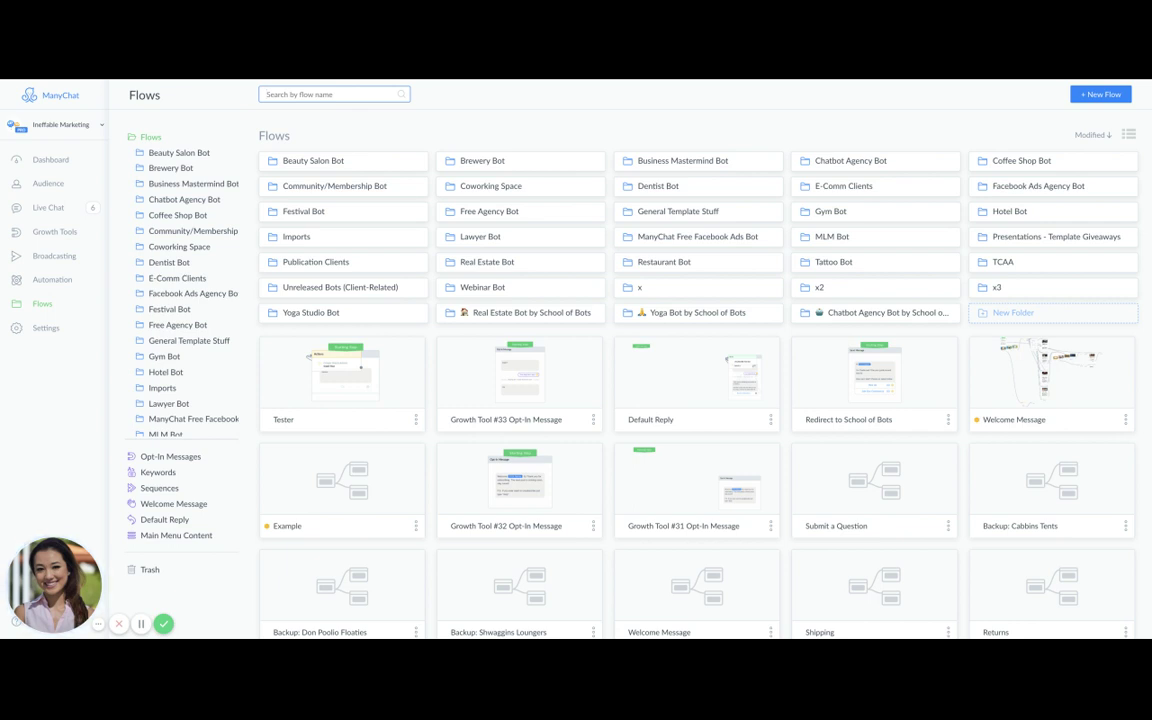
click(512, 310)
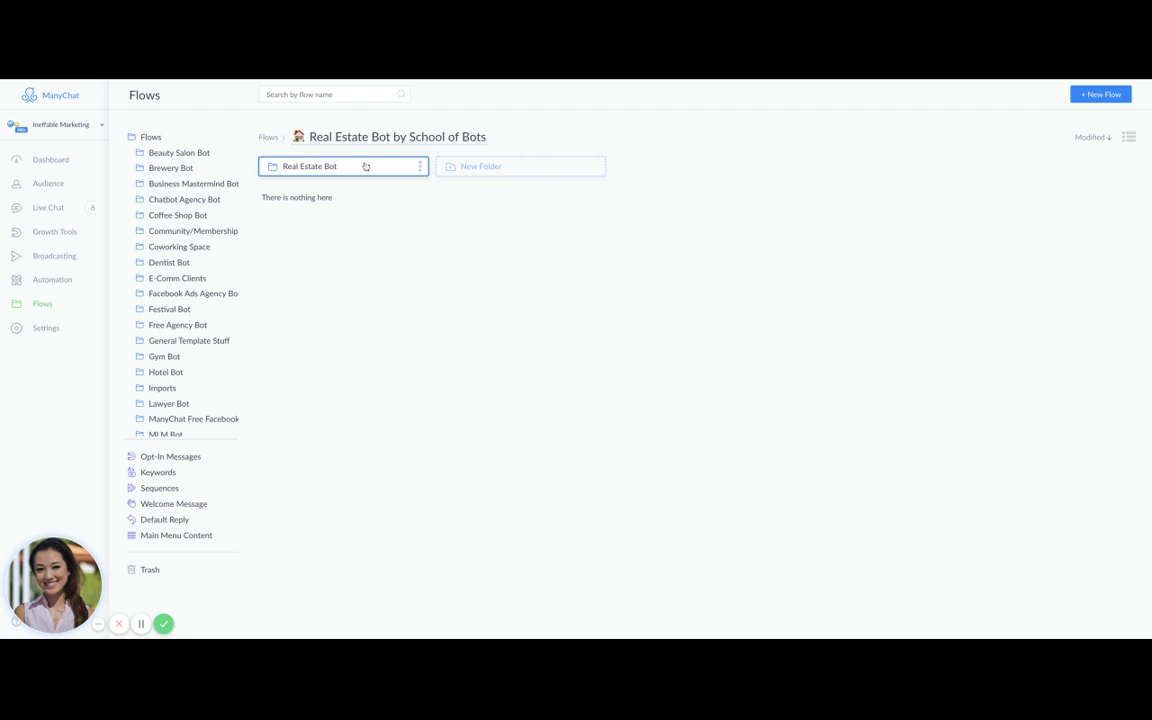
click(365, 166)
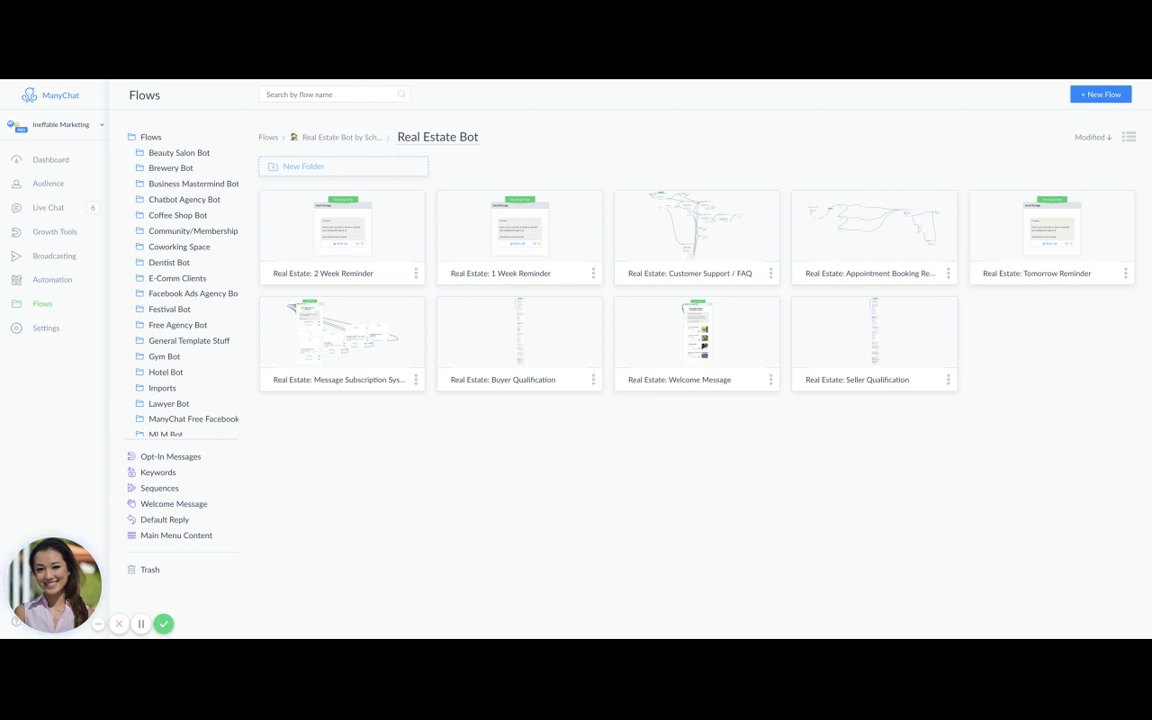
- Check the main menu and the default reply automation, including its firing frequency options and starting message
click(54, 281)
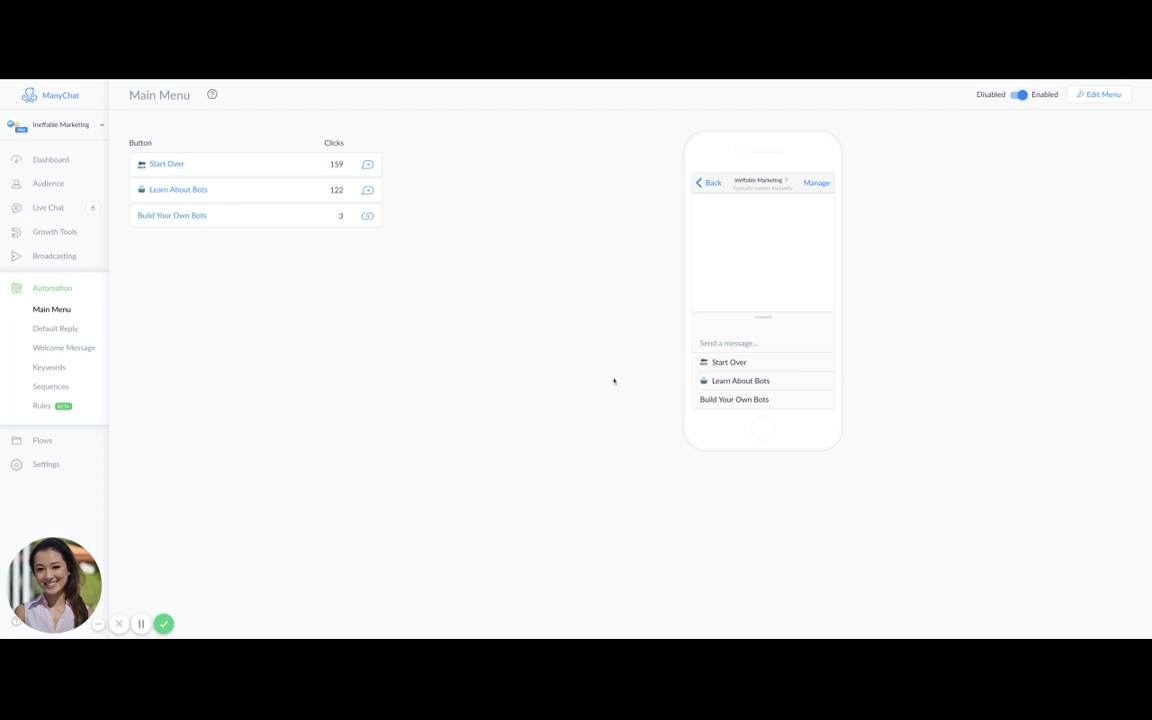
click(67, 330)
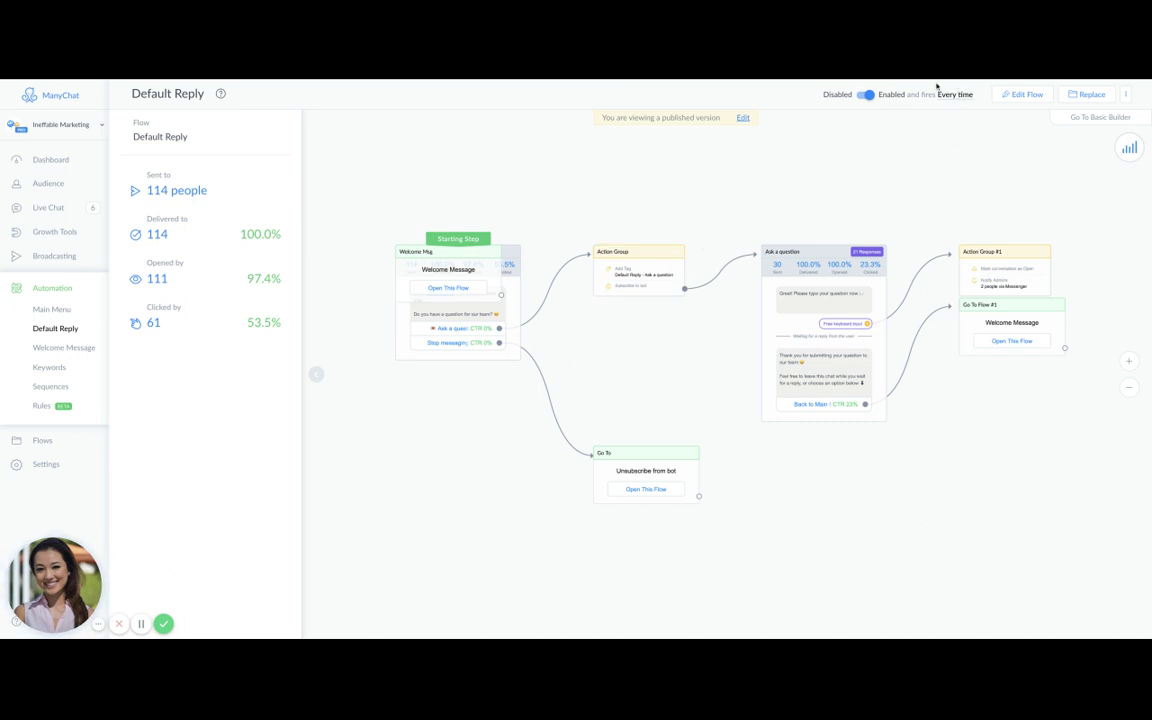
click(951, 97)
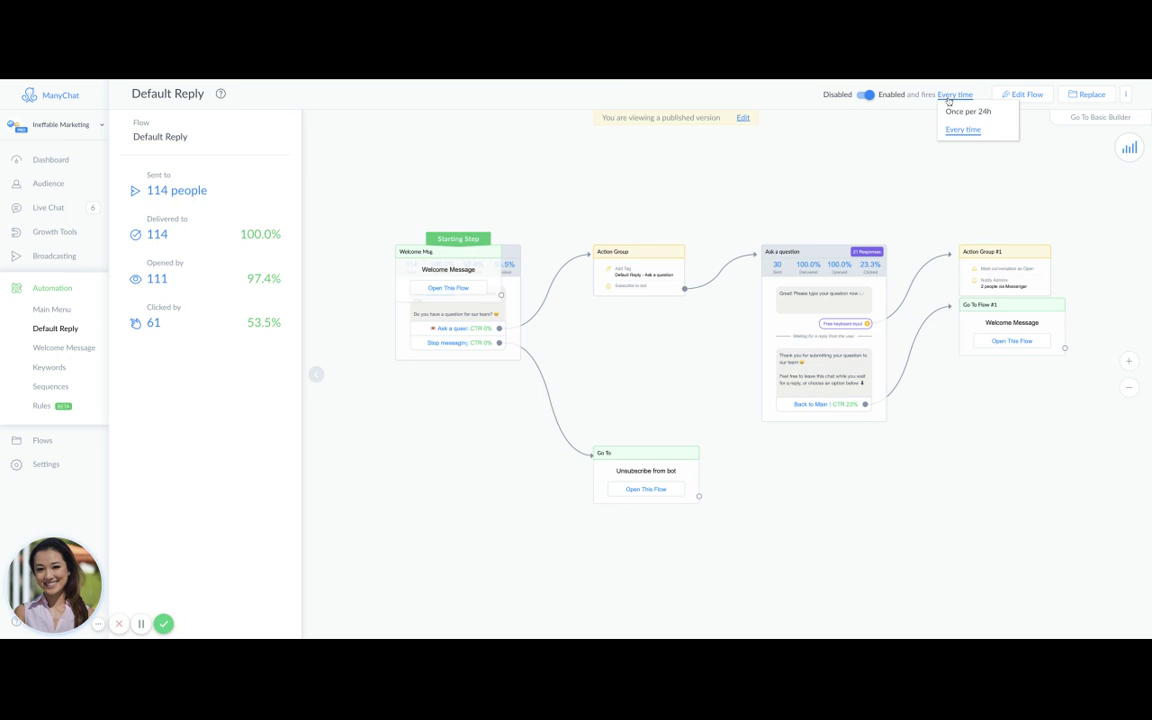
click(851, 168)
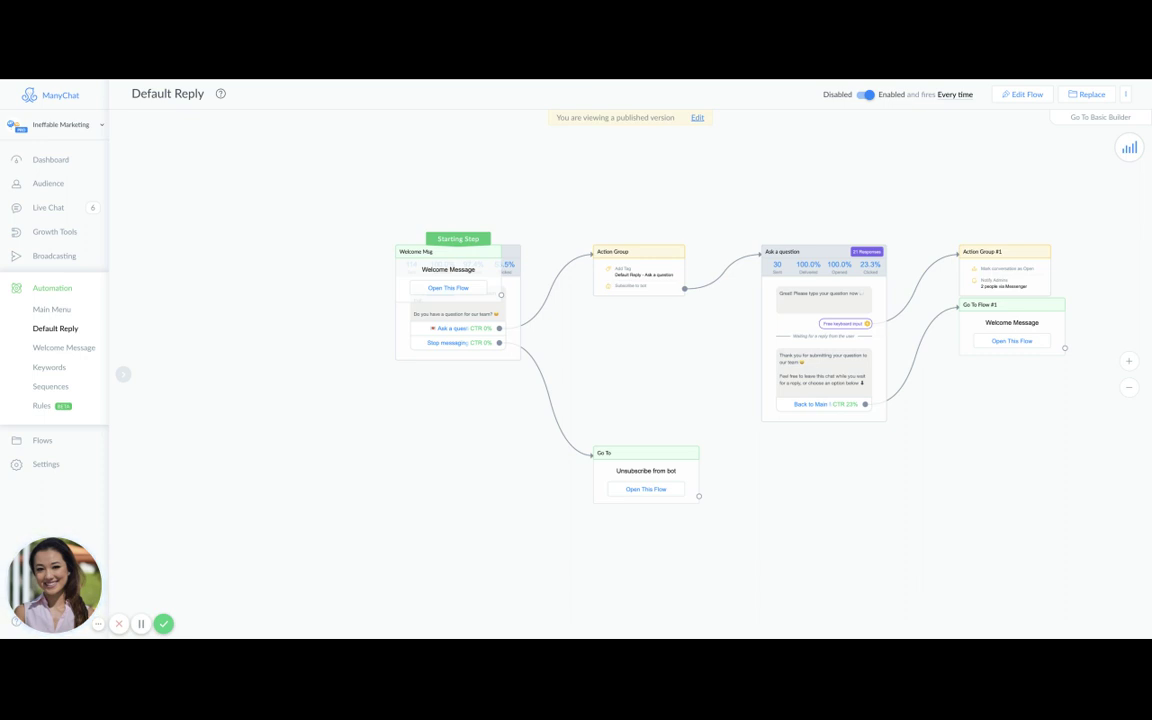
click(511, 265)
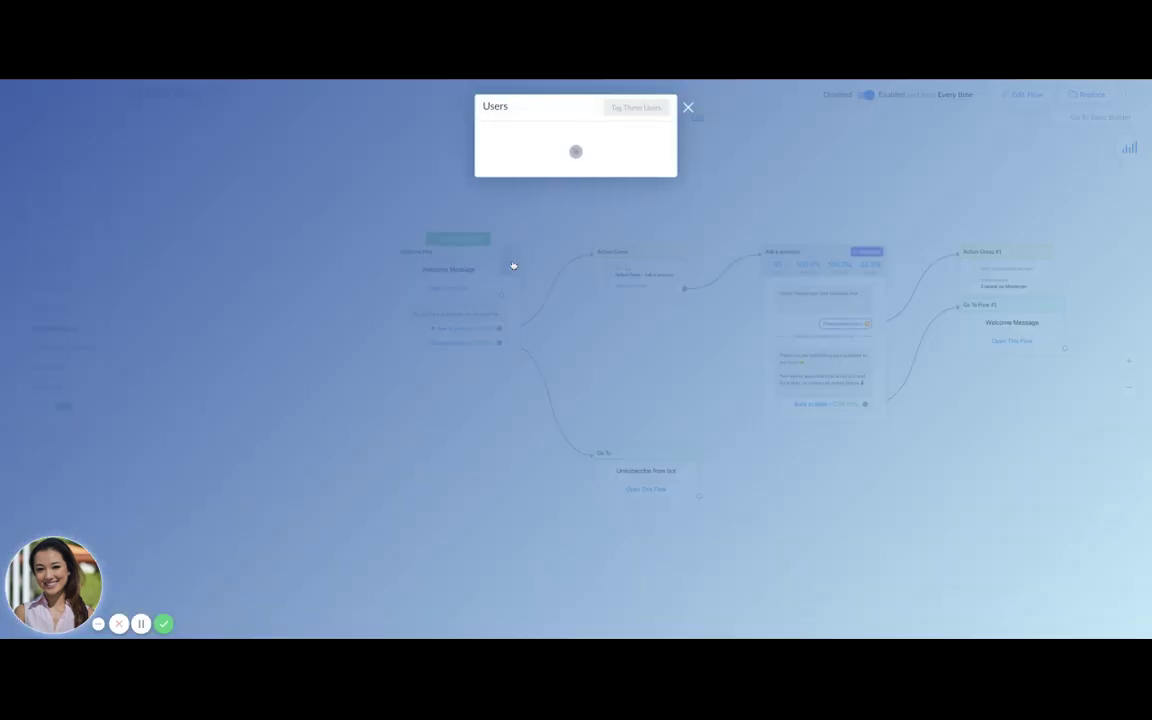
click(687, 108)
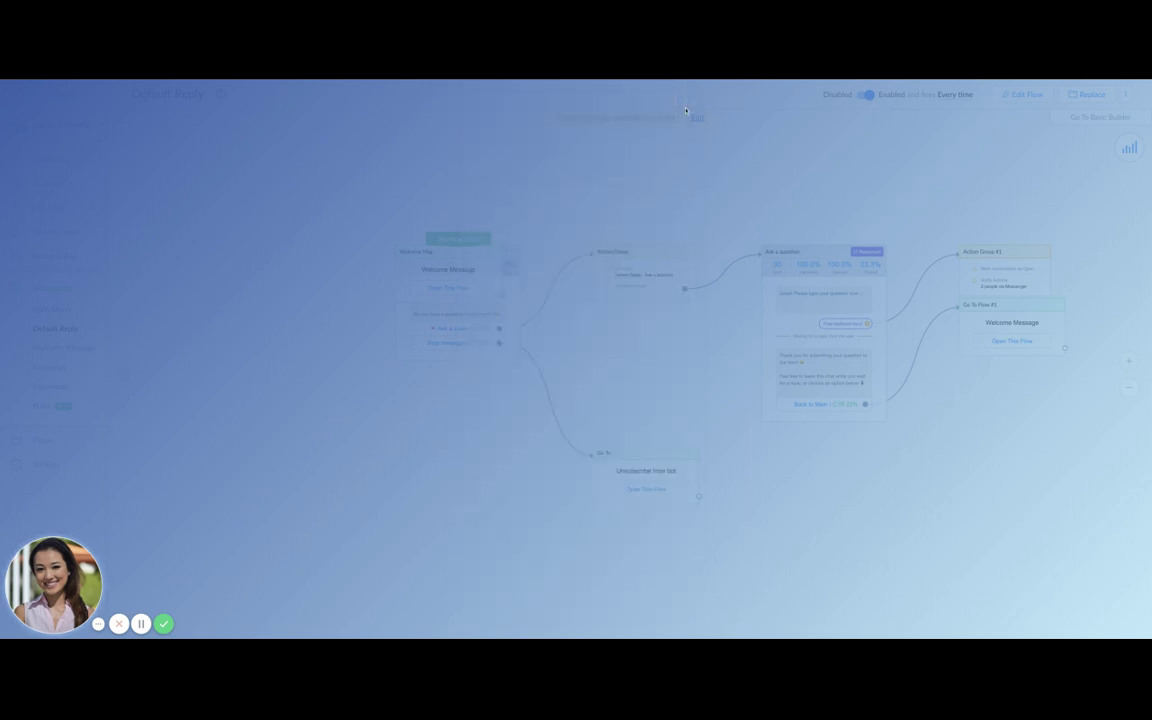
click(400, 332)
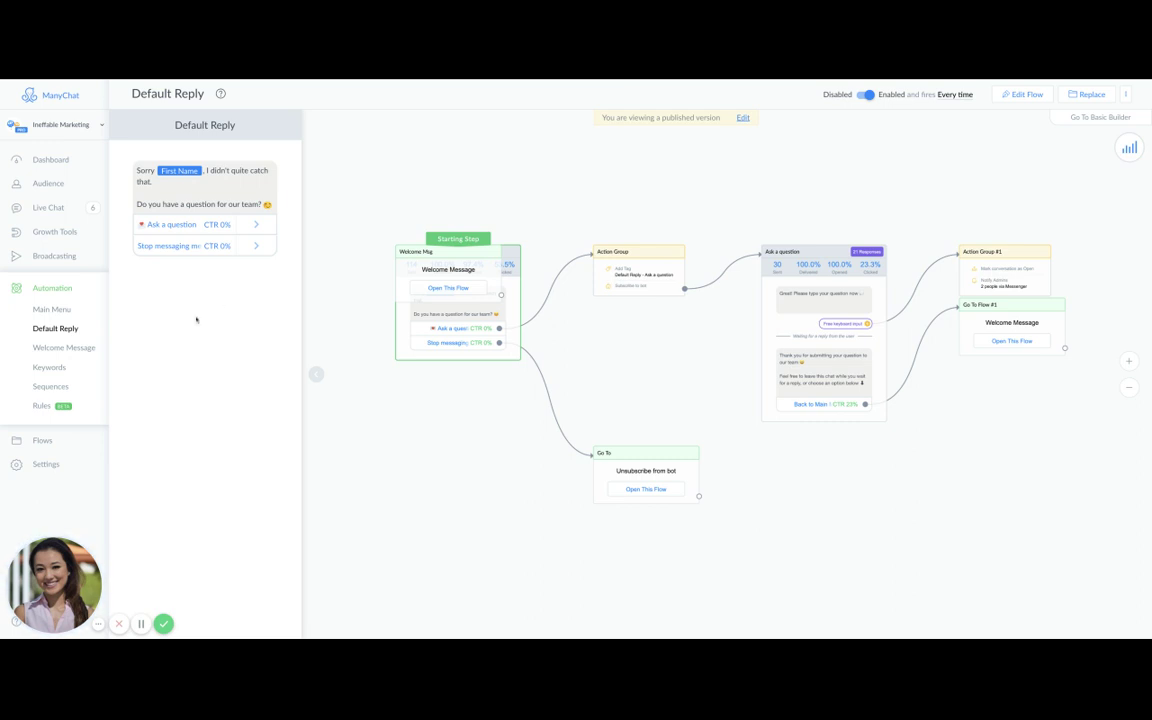
- Replace the page's welcome message with the Real Estate: Welcome Message flow from the installed template's Real Estate Bot folder
click(88, 352)
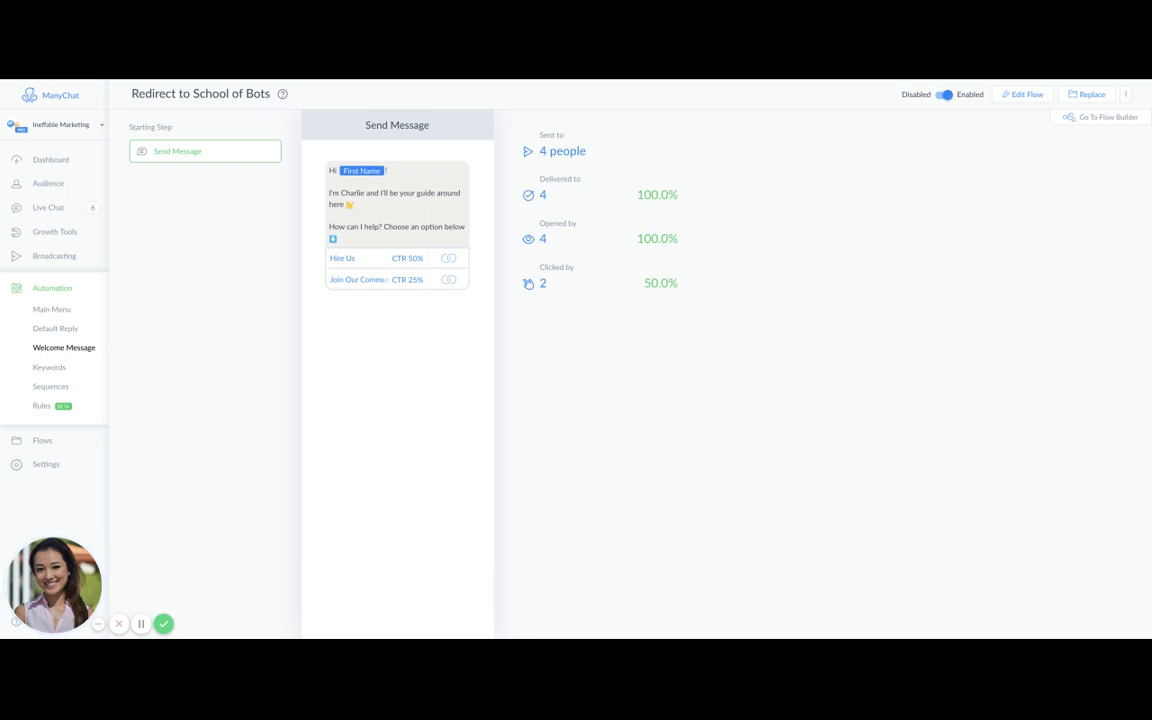
click(1091, 96)
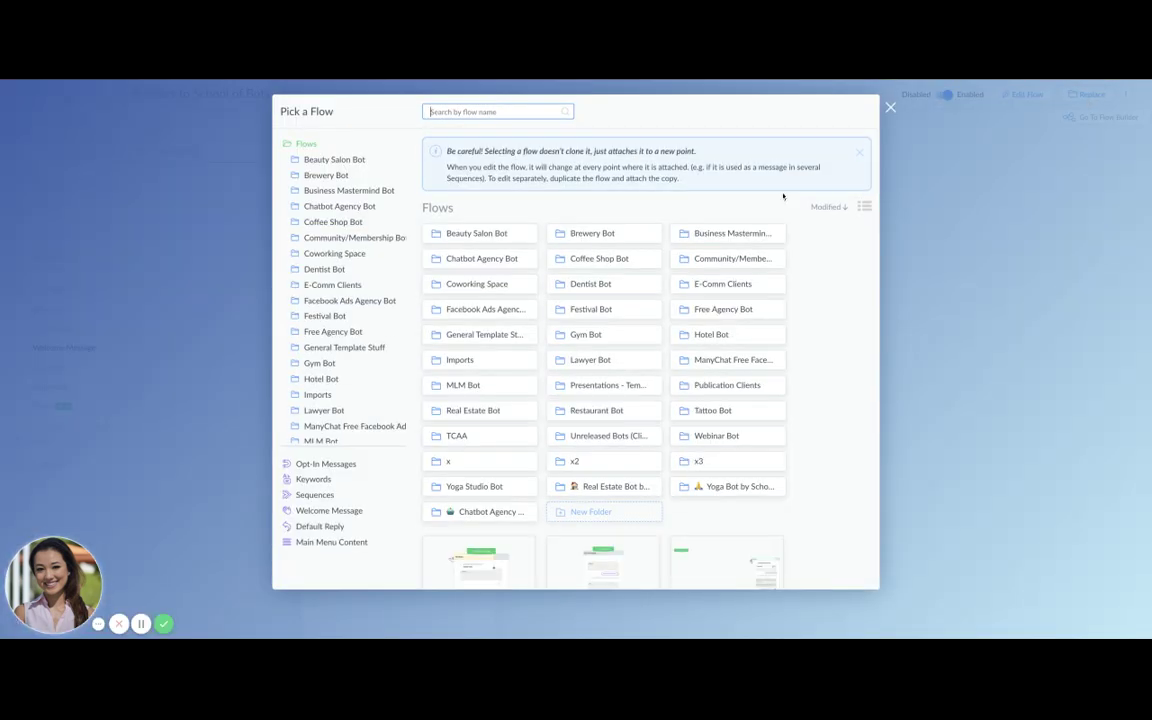
click(627, 490)
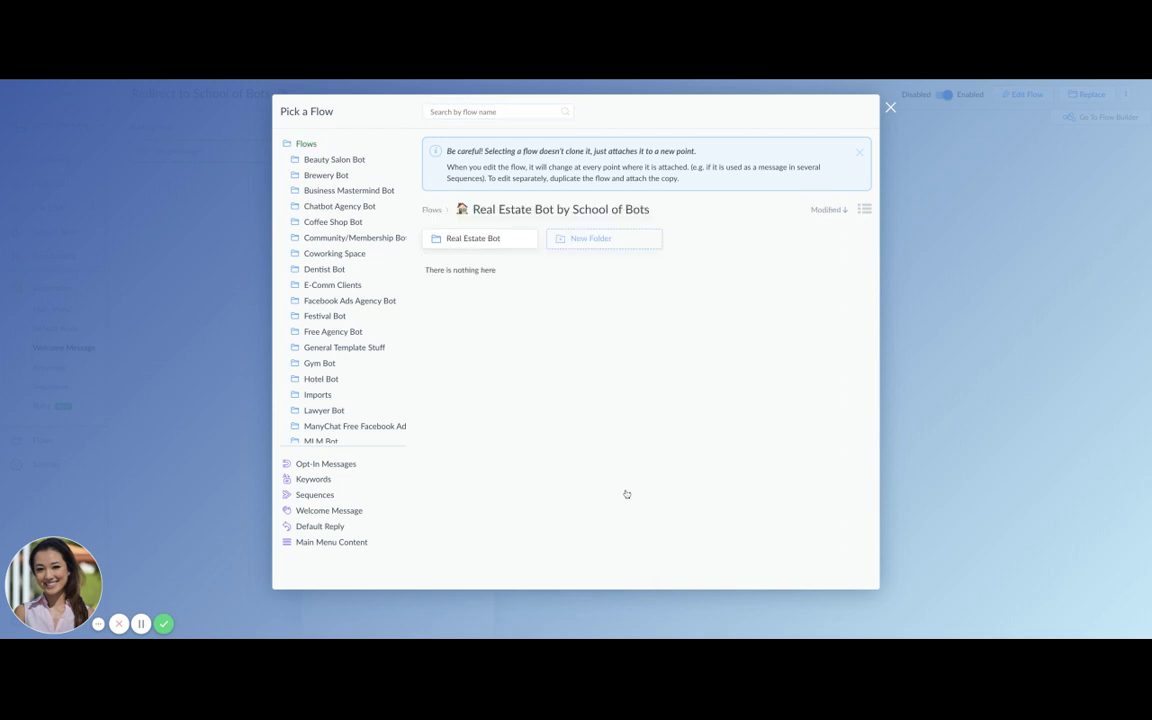
click(481, 243)
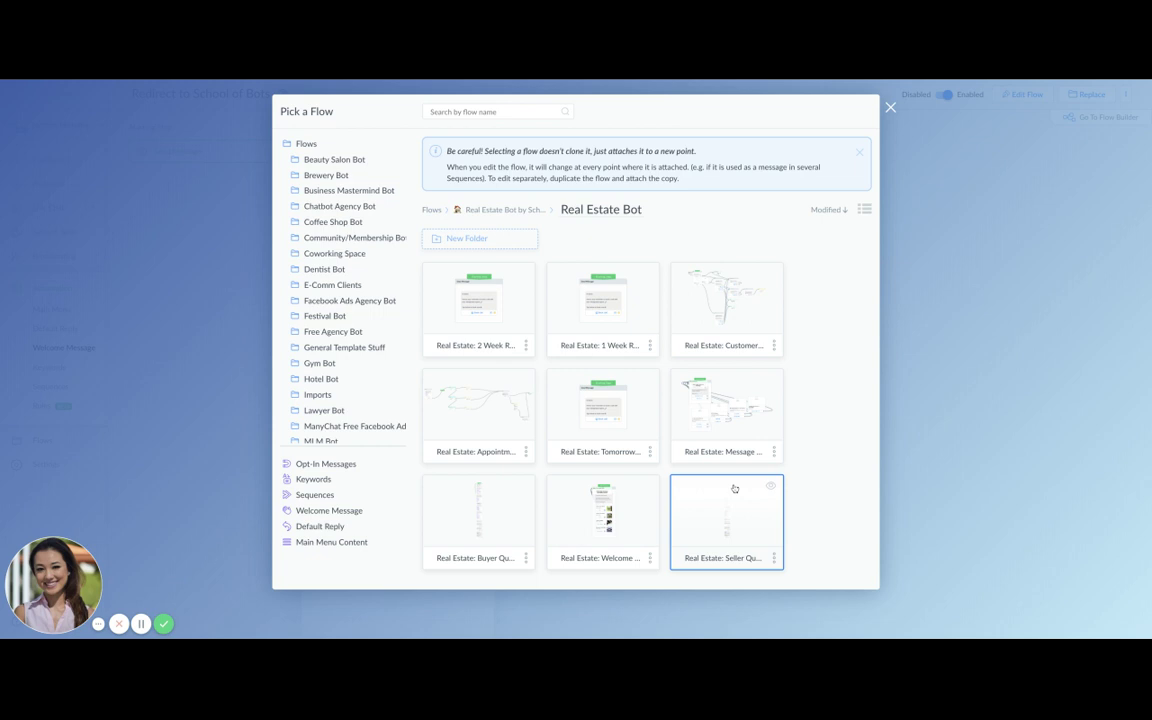
click(618, 514)
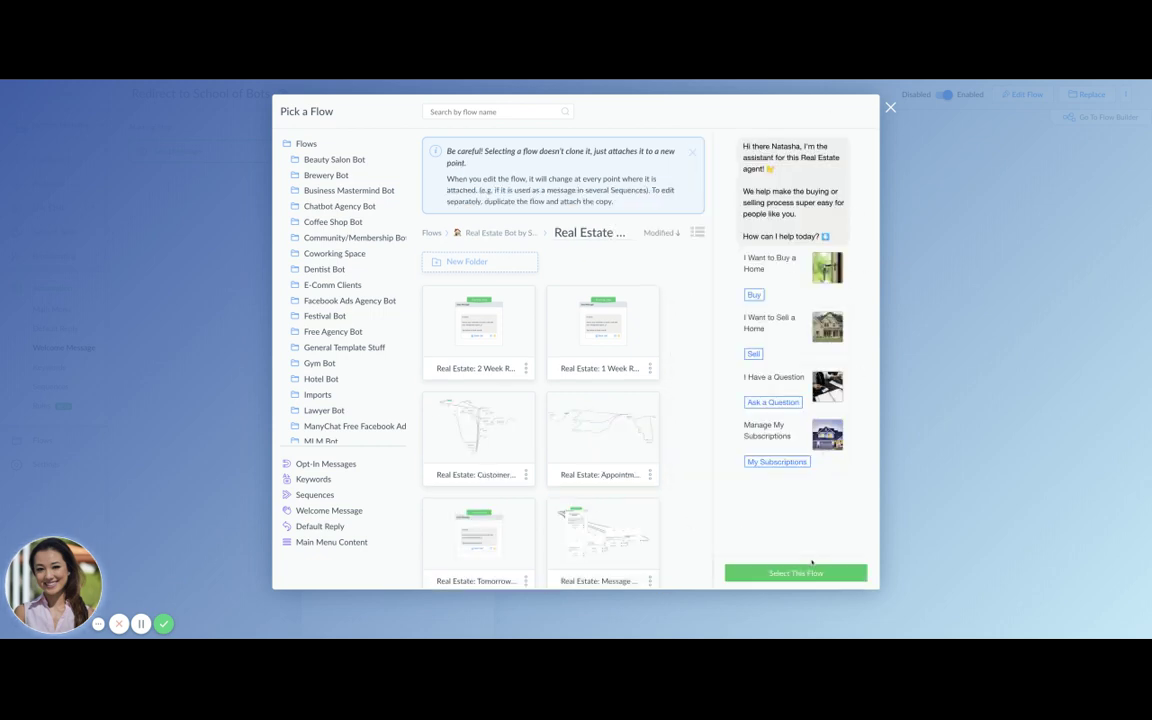
click(803, 573)
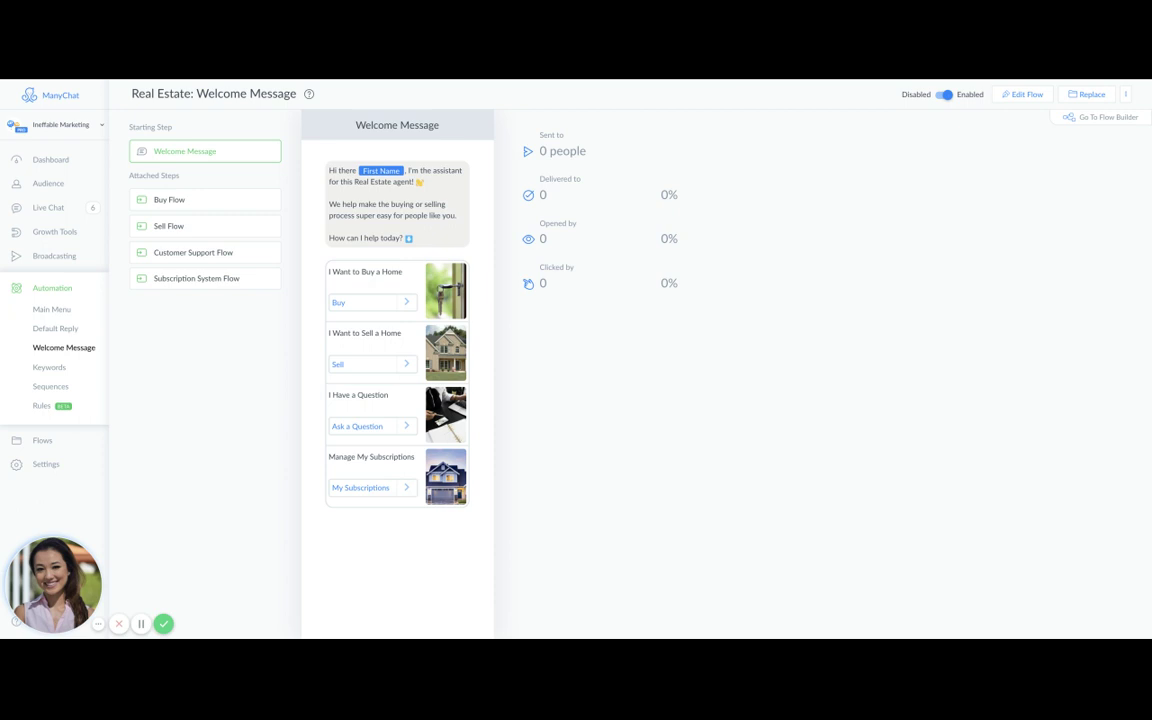
- Look through the keyword rules down to the real estate ones for price changes, newsletters and open houses
click(64, 377)
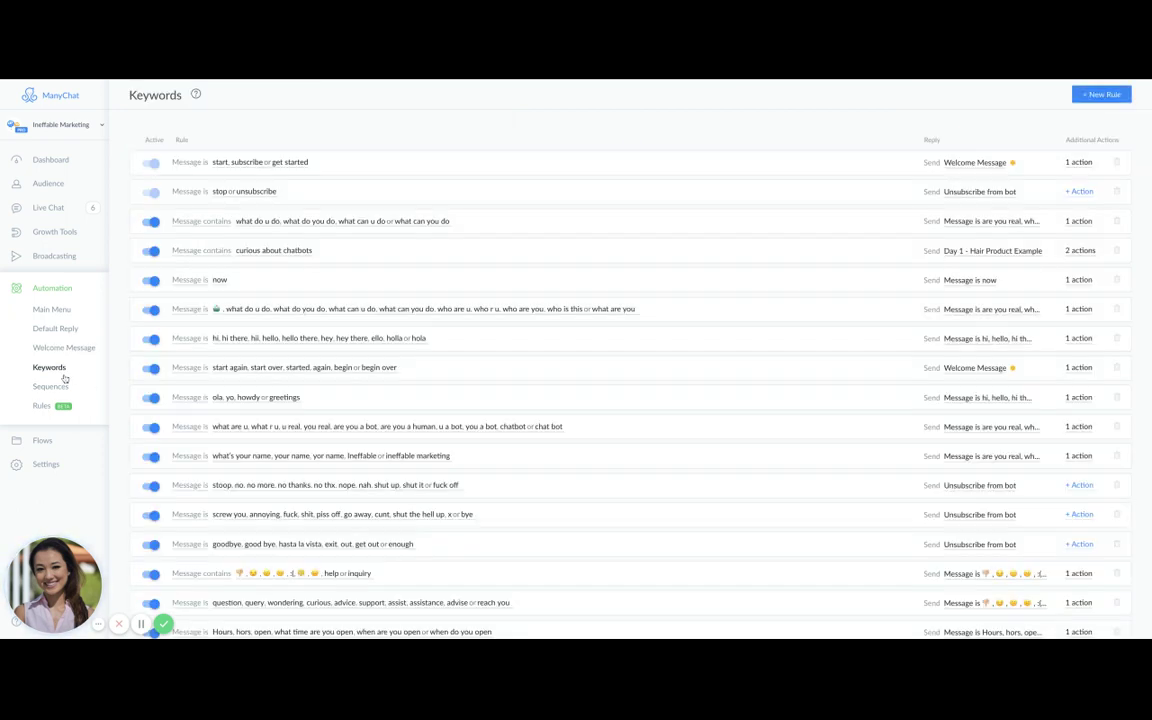
scroll(119, 414, down, 2)
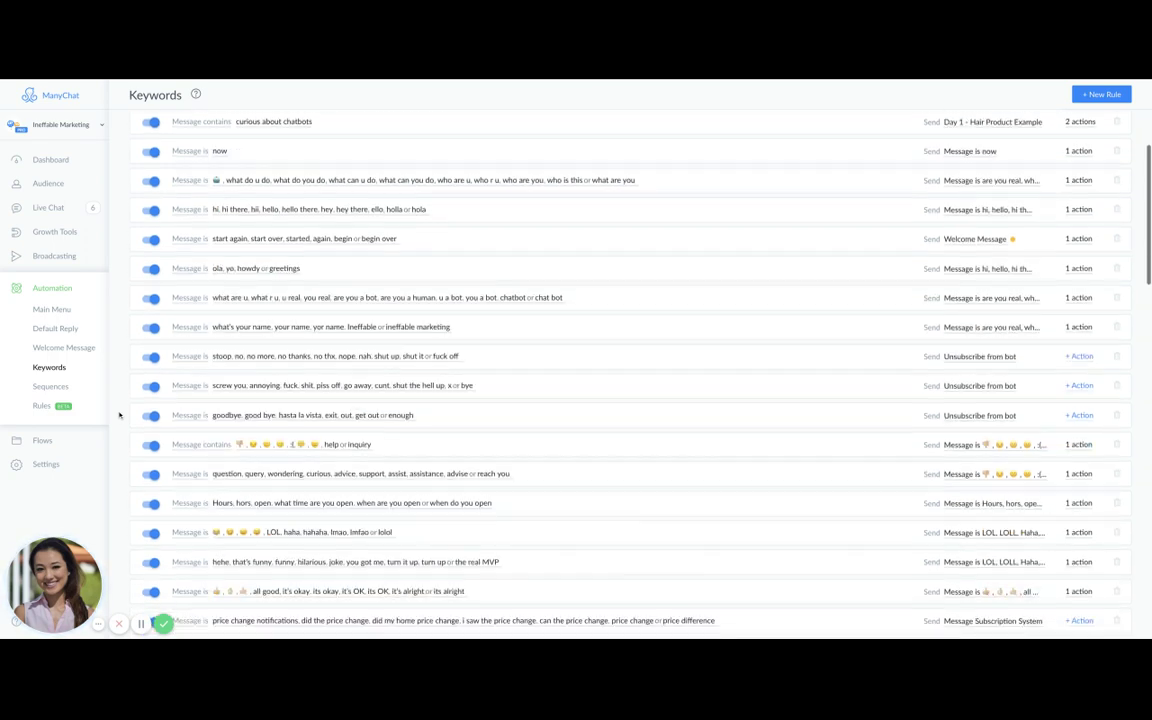
scroll(119, 414, down, 6)
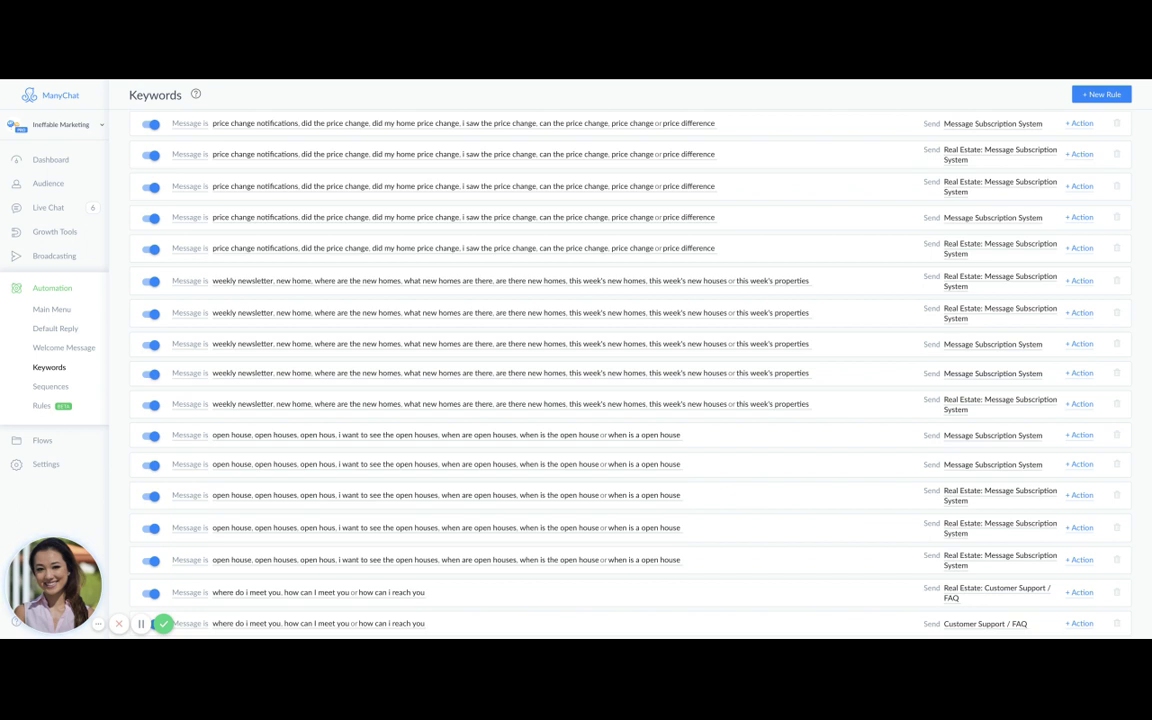
- Inspect the last RE Appointment Reminder: Tomorrow sequence in the list and return to the sequences overview
click(58, 393)
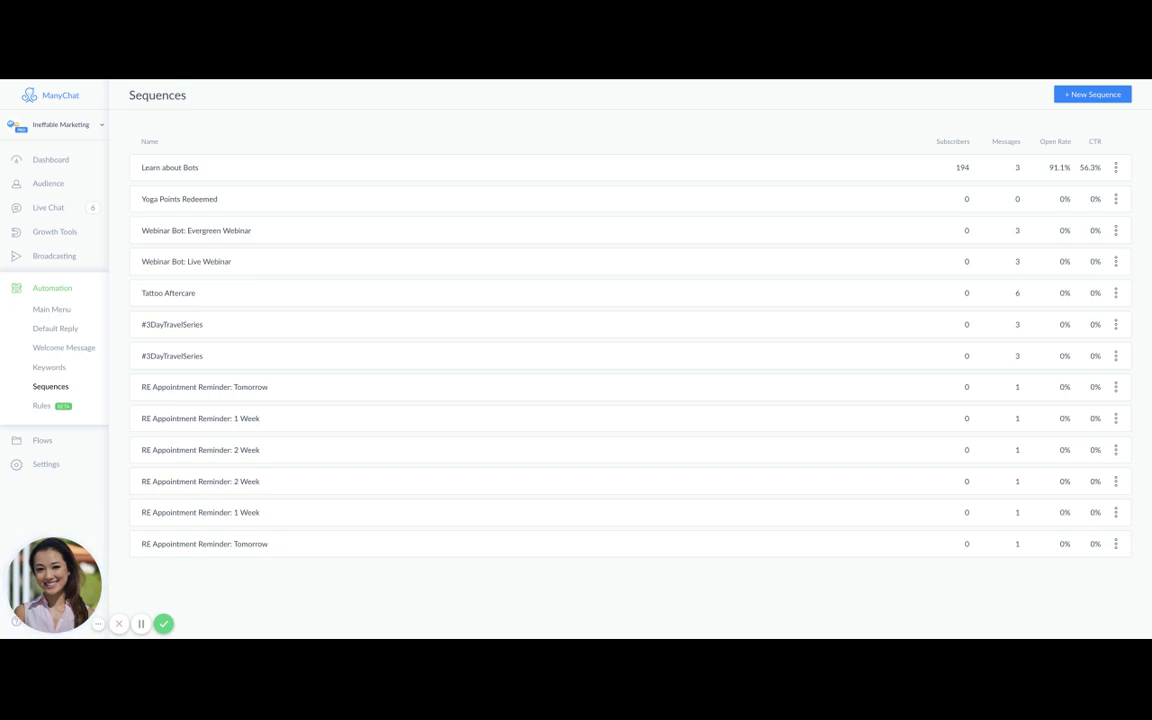
click(250, 549)
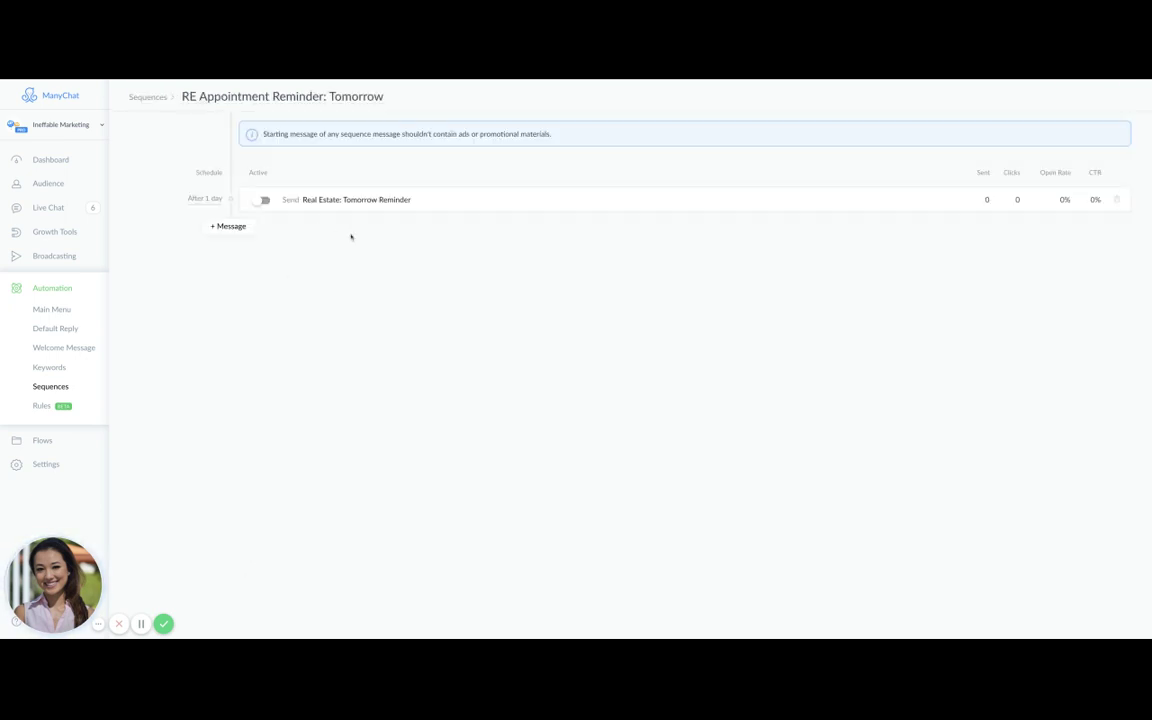
click(150, 97)
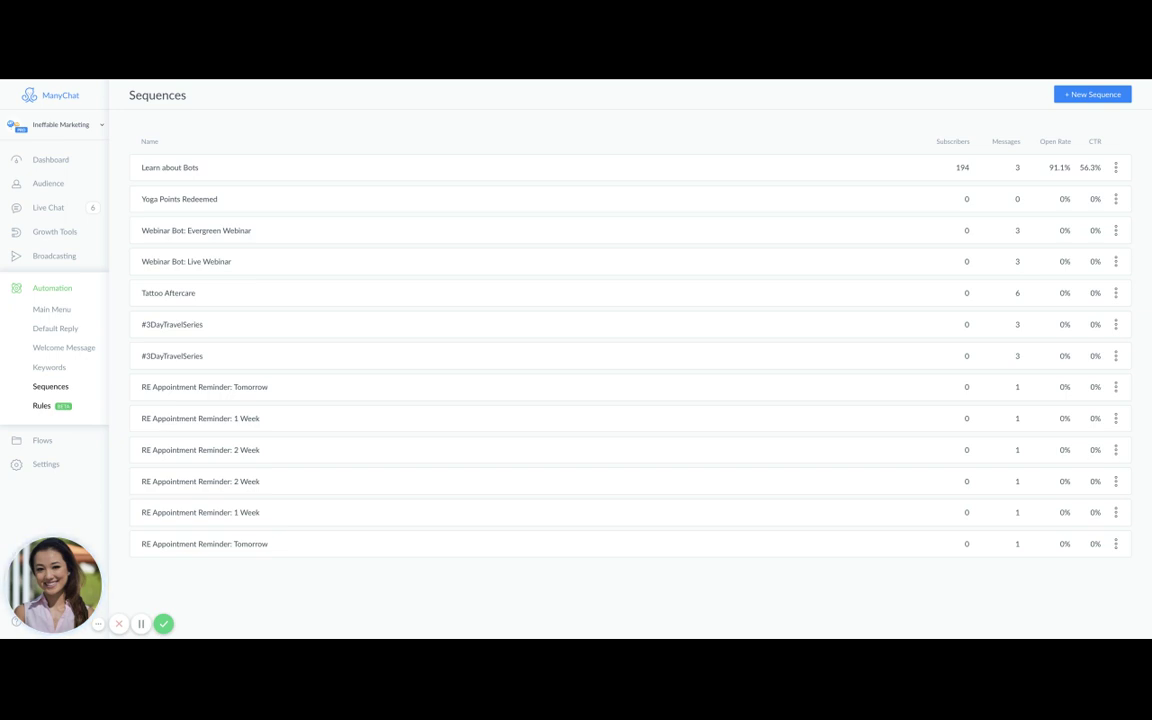
- Return to the flows and display the contents of the installed template's Real Estate Bot folder
click(45, 441)
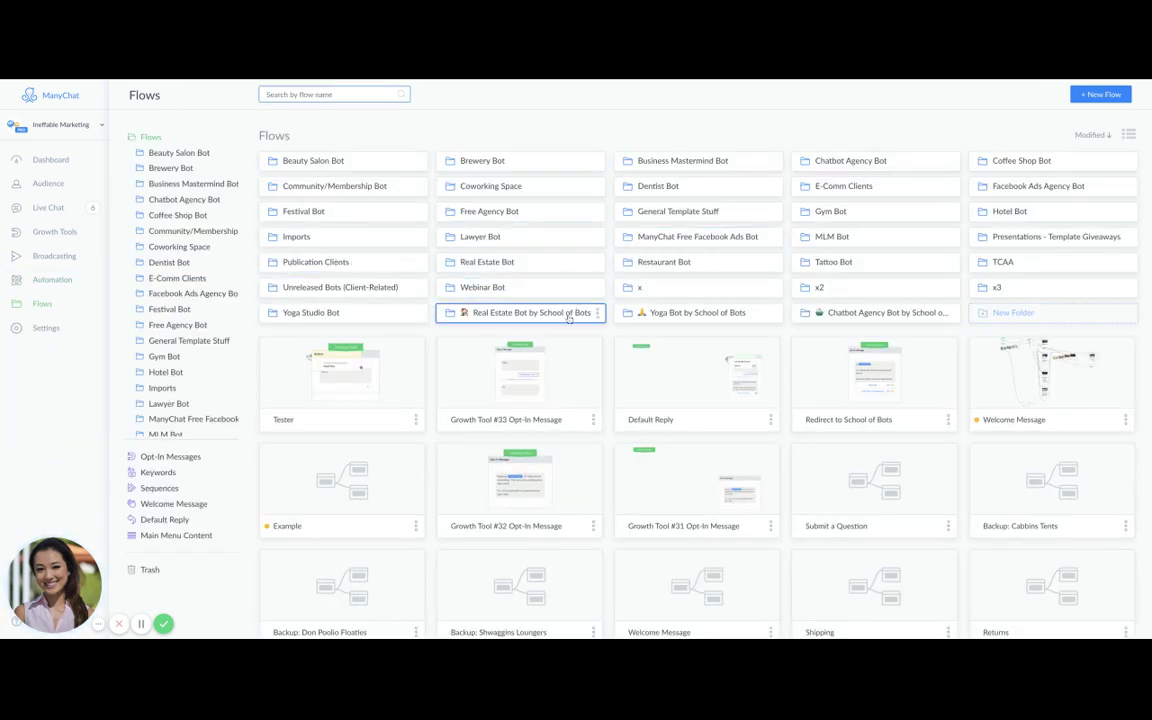
click(569, 314)
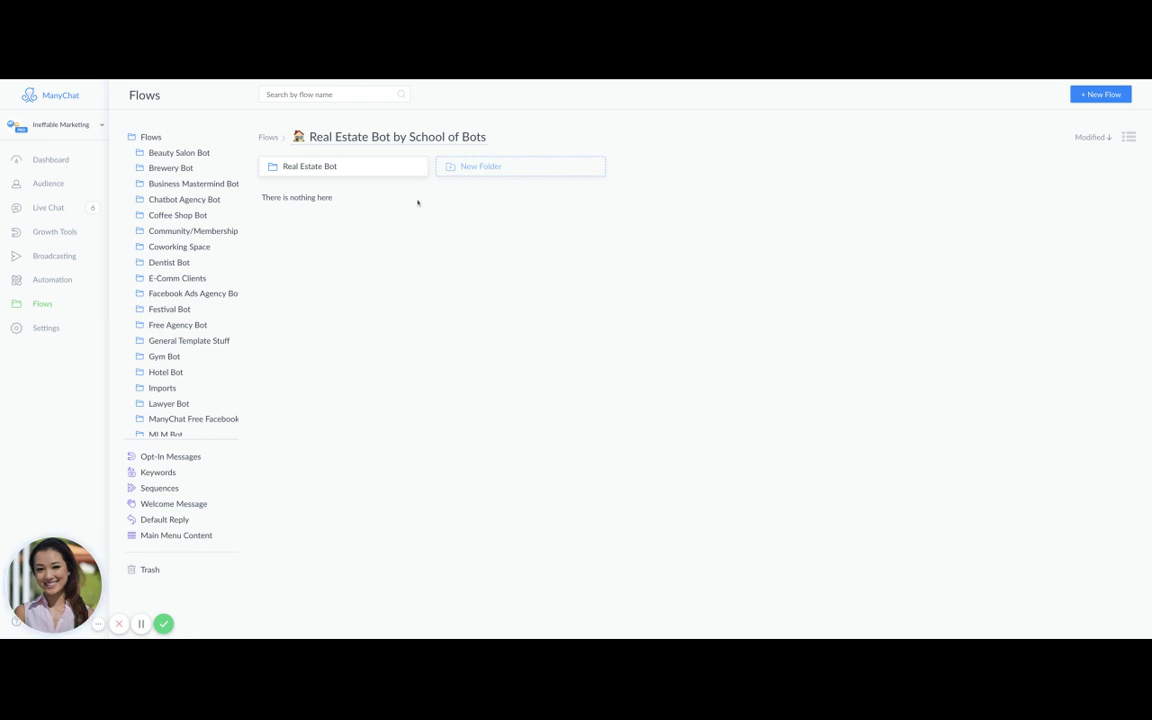
click(378, 168)
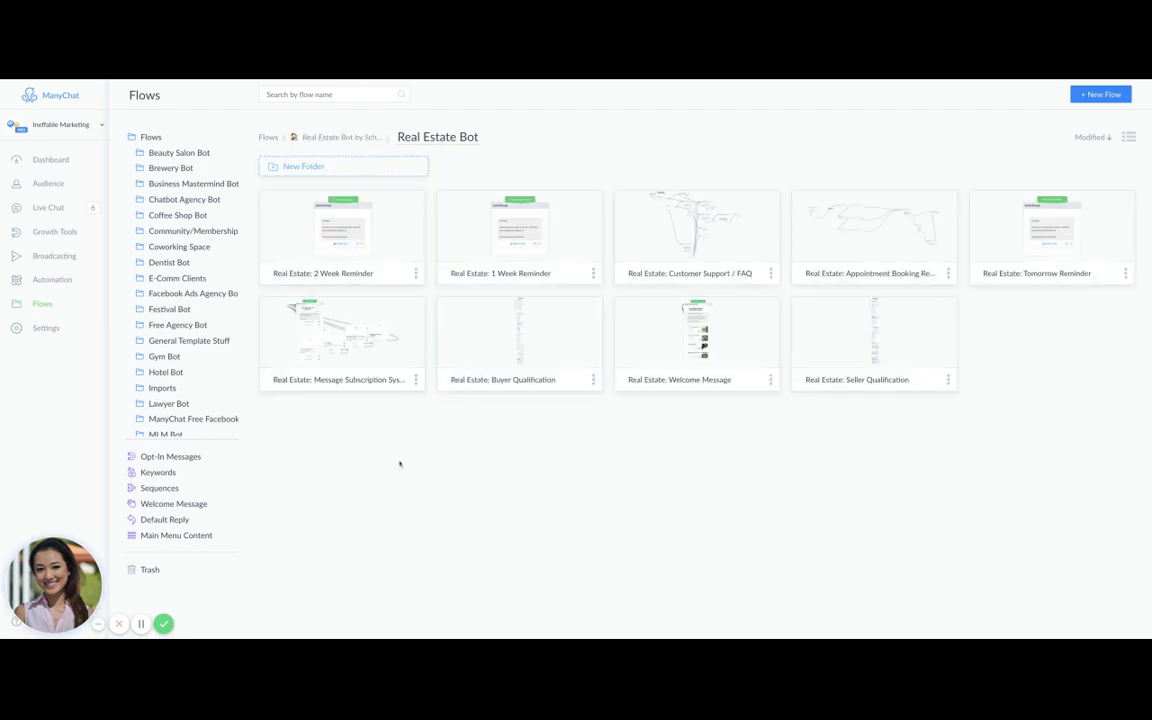